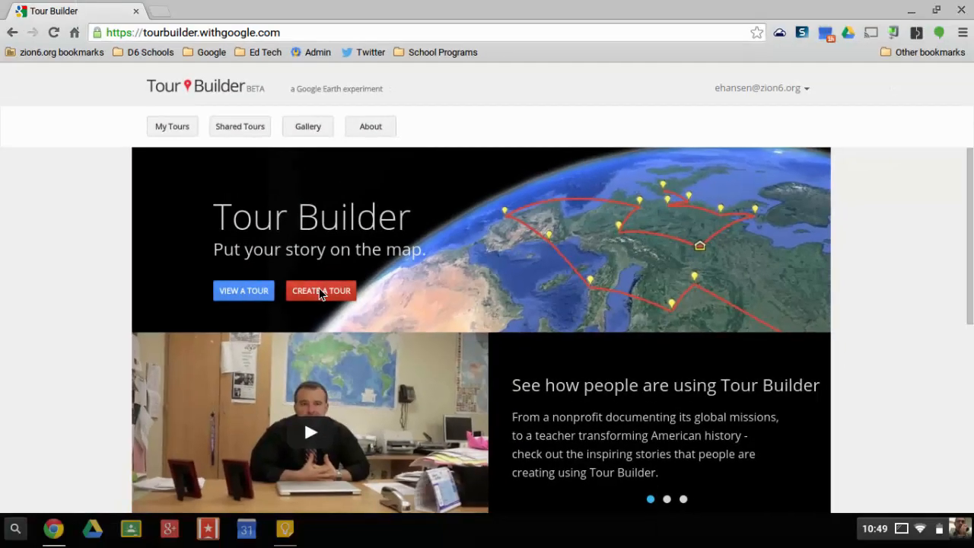
Step: Create a tour named "Civil War Battles" and enter the author's full name
click(435, 308)
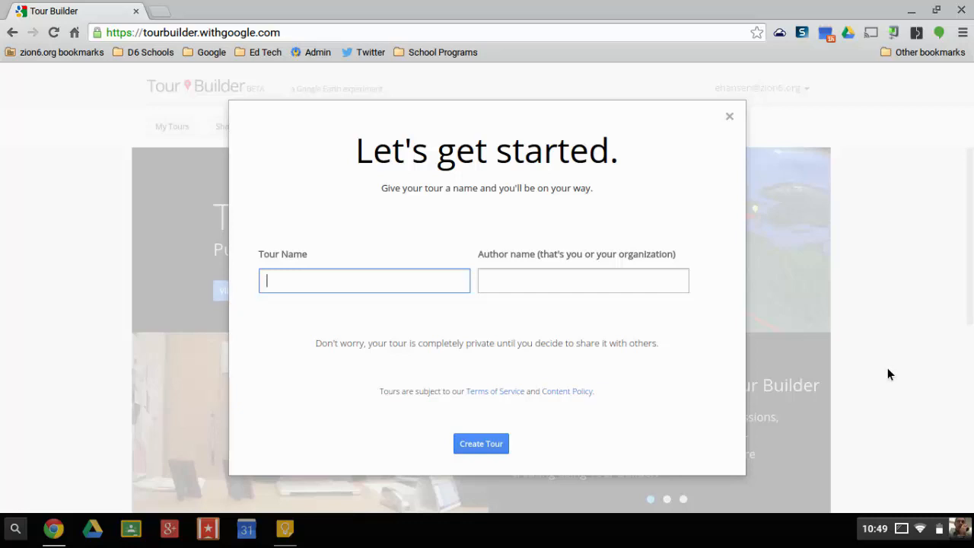
text(Civ)
text(ill)
key(BackSpace)
key(BackSpace)
key(BackSpace)
key(BackSpace)
text(il War Battles)
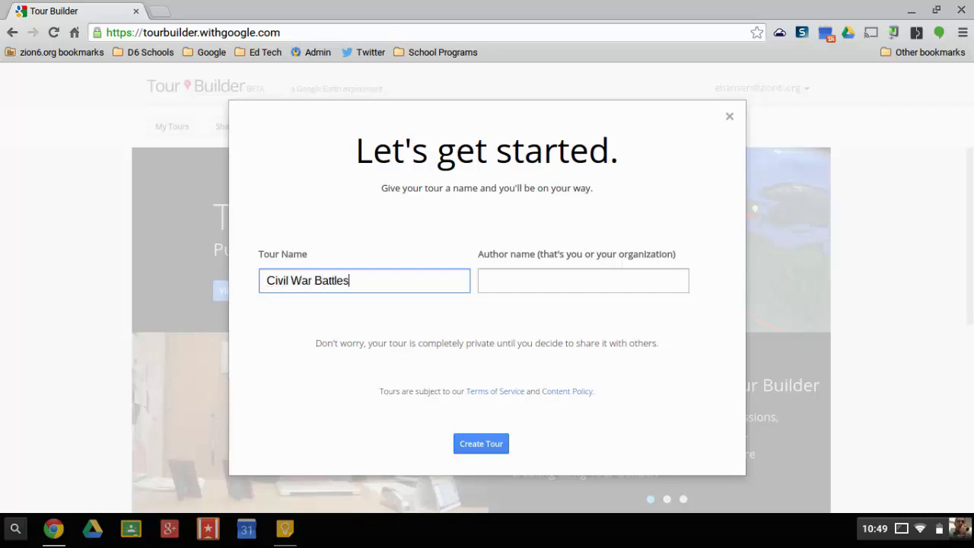
key(Tab)
text(Eric Hansen)
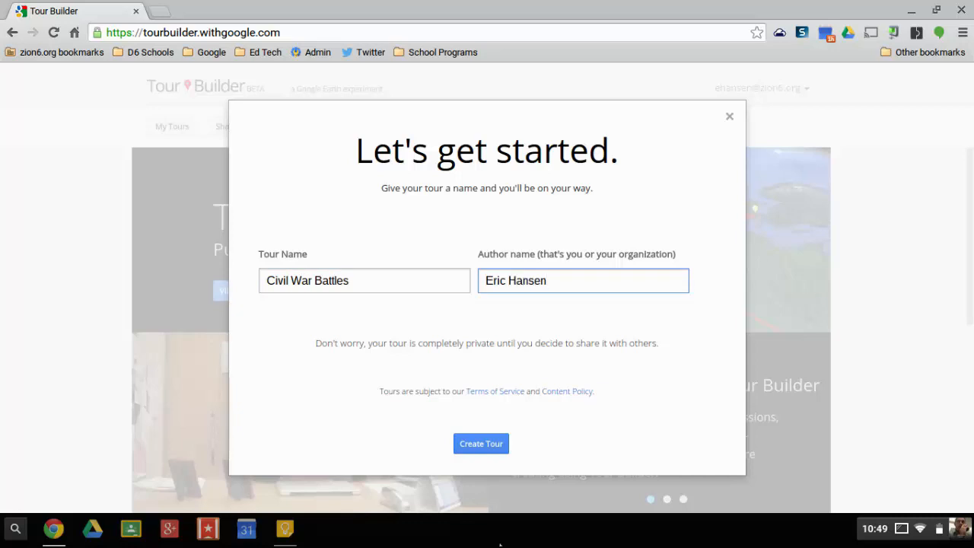
click(491, 441)
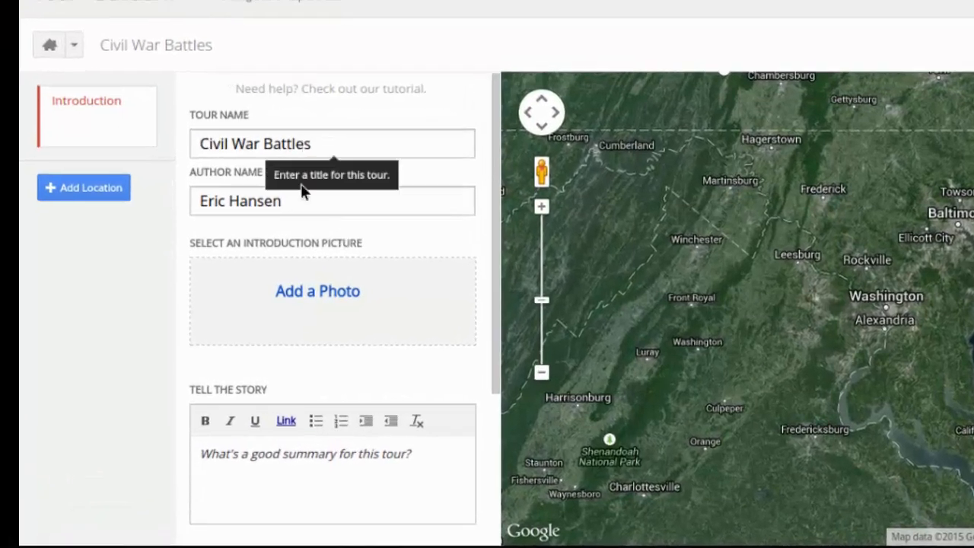
Step: Set the tour's introduction picture to the first photo in the Profile photos album
click(335, 297)
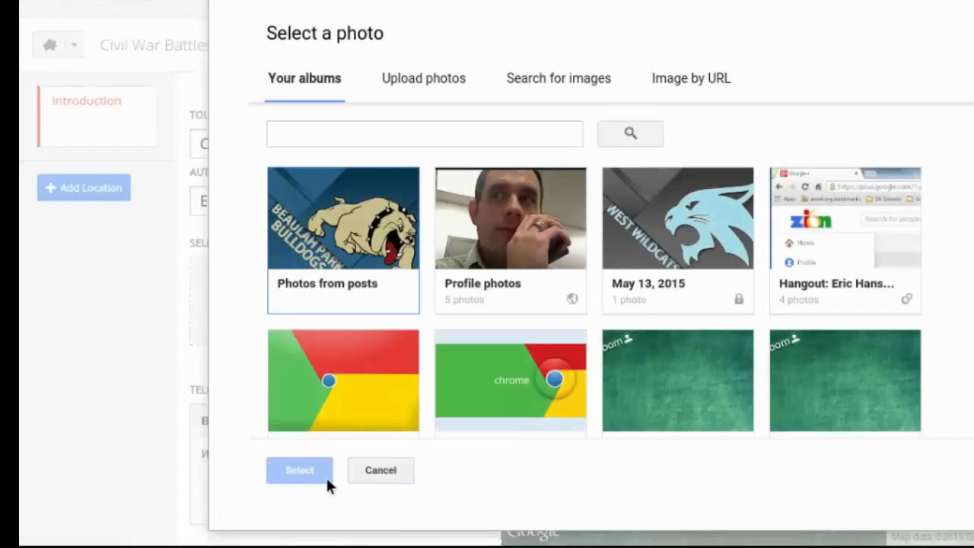
click(476, 249)
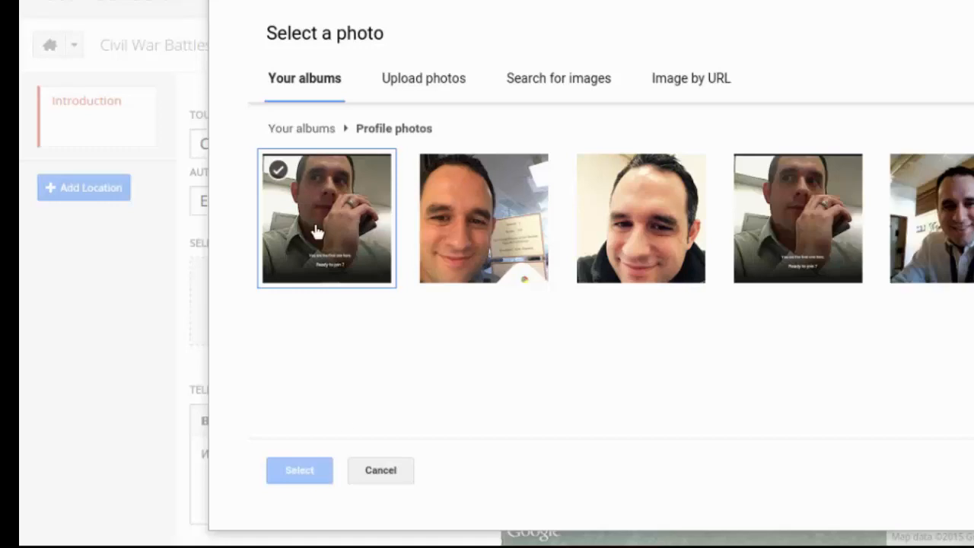
click(315, 228)
click(299, 470)
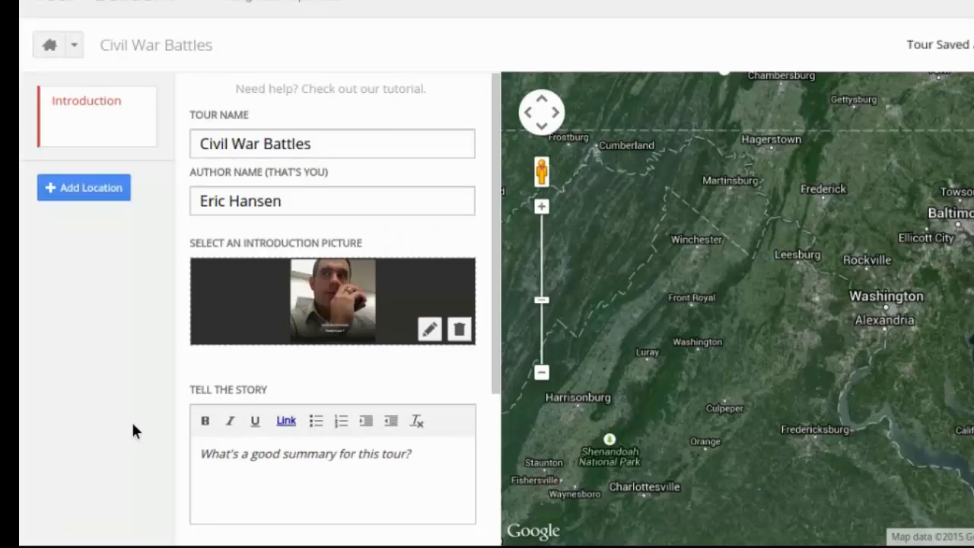
click(212, 464)
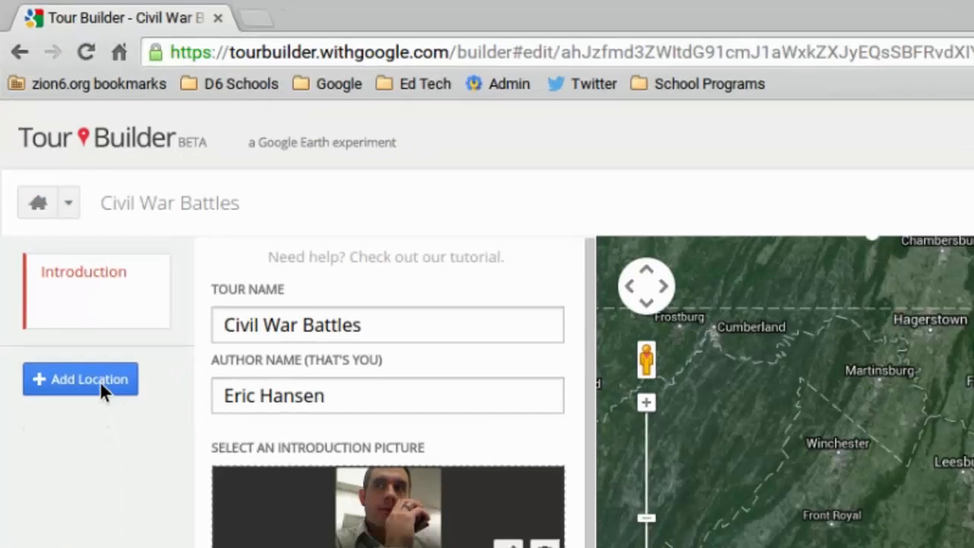
Step: Start a new tour location, check the Battles note for the Fort Sumter site, and find Charleston, SC, United States
click(104, 412)
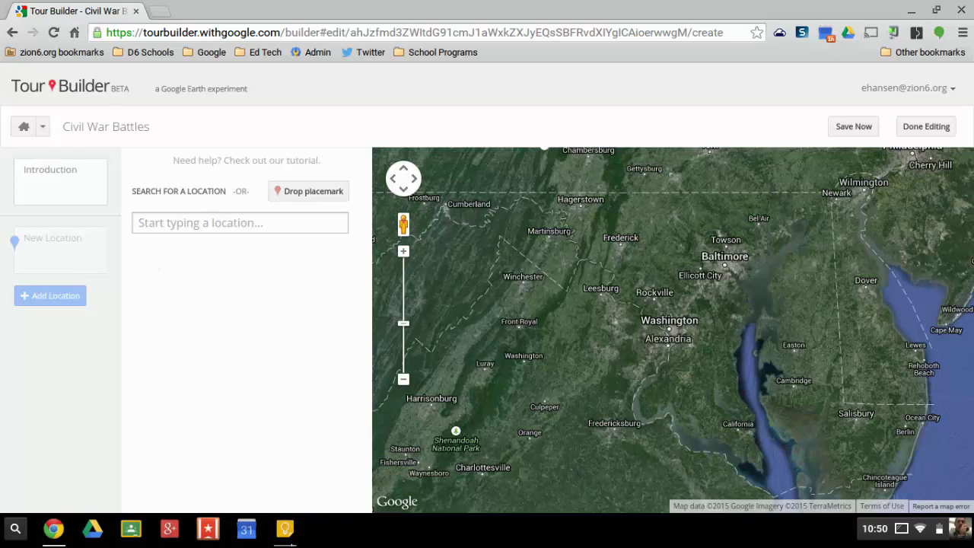
click(284, 528)
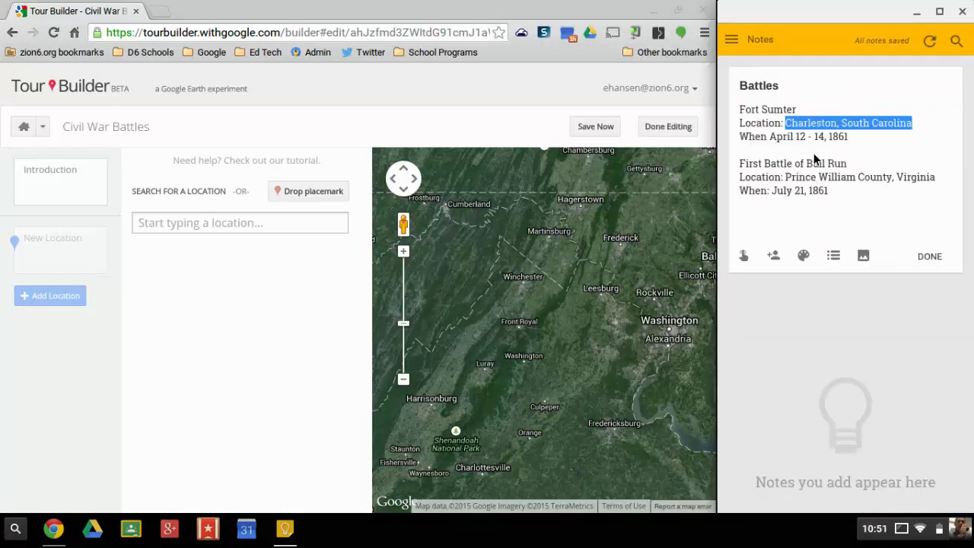
click(918, 12)
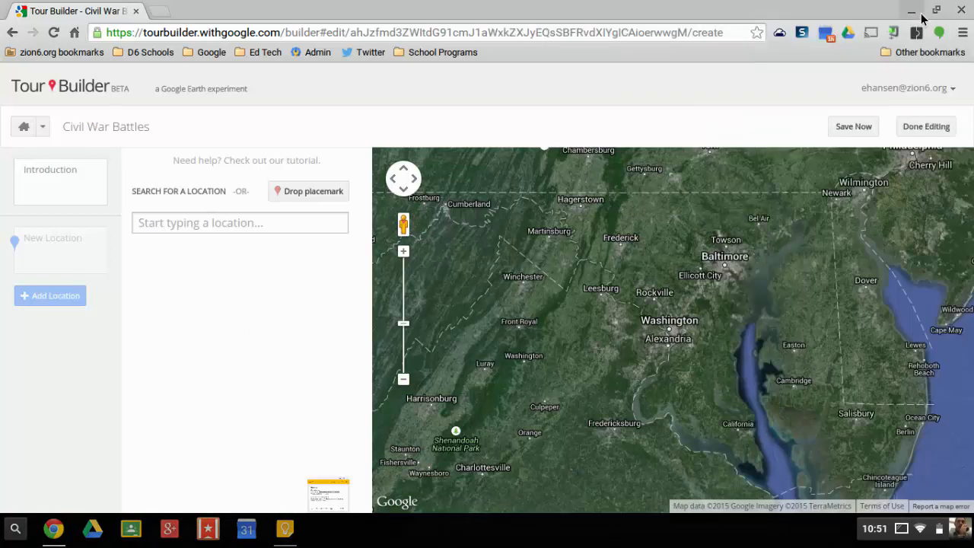
click(228, 223)
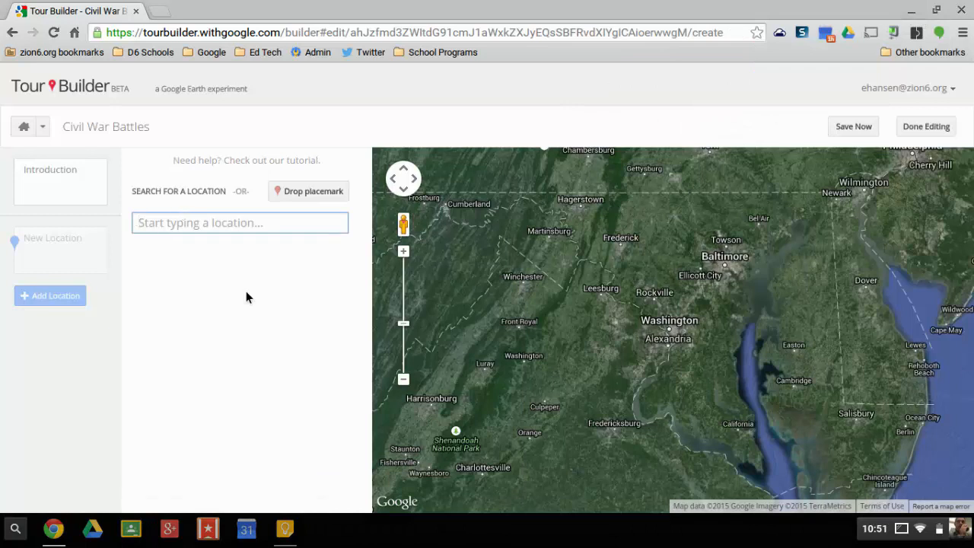
text(ch)
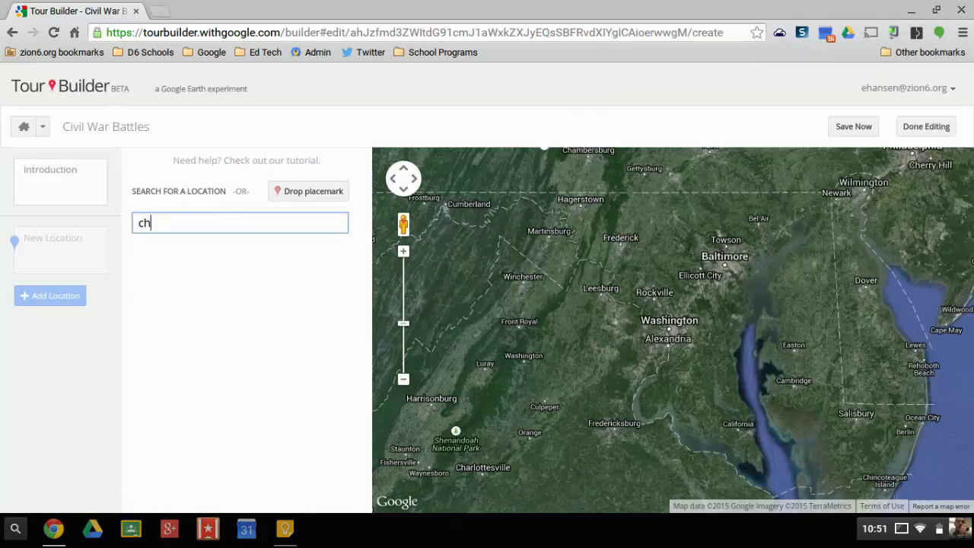
text(arleston,)
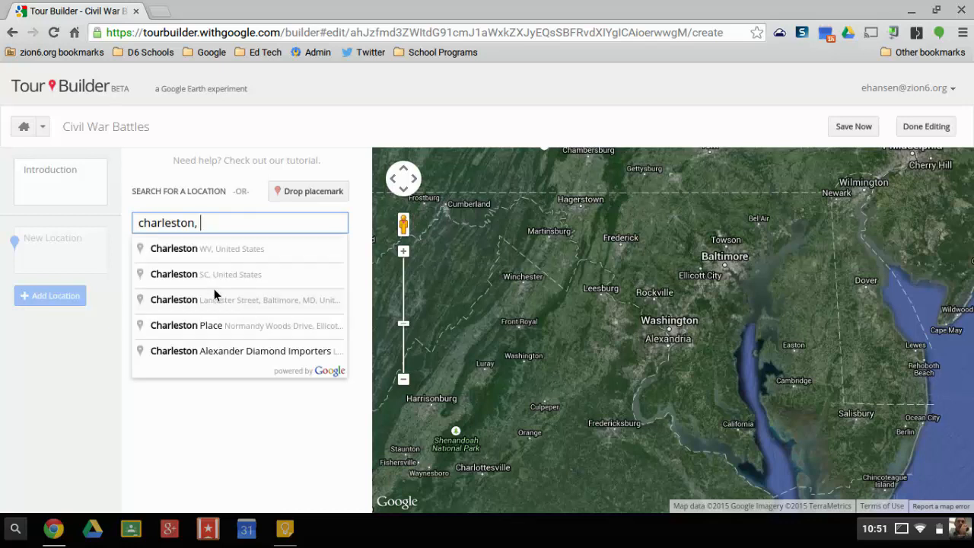
click(220, 275)
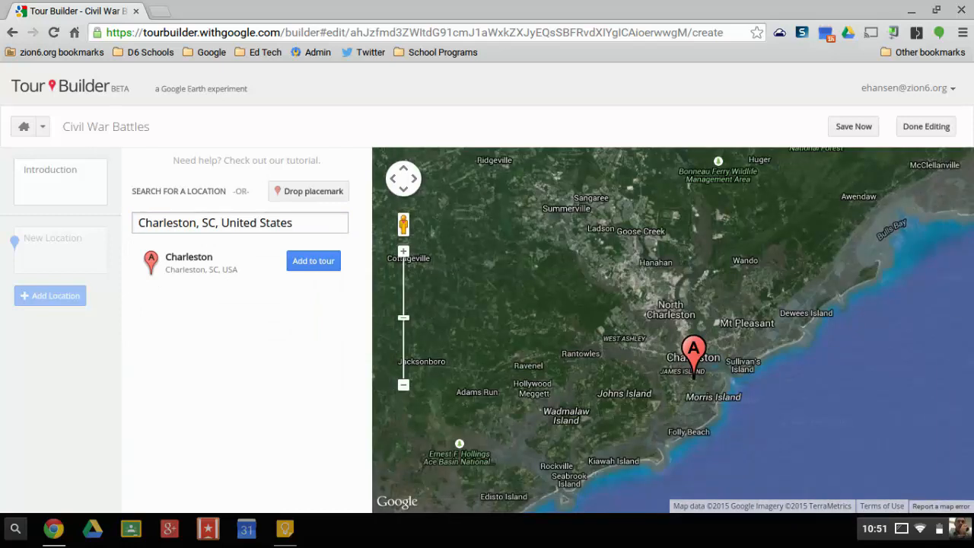
Step: Add the Charleston, SC search result to the tour as a location
click(405, 252)
click(404, 253)
click(404, 253)
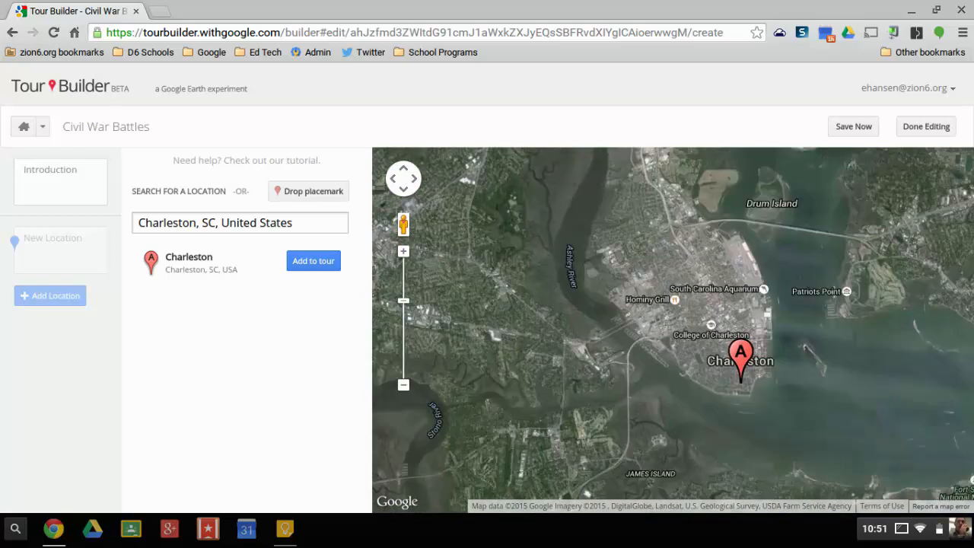
click(404, 254)
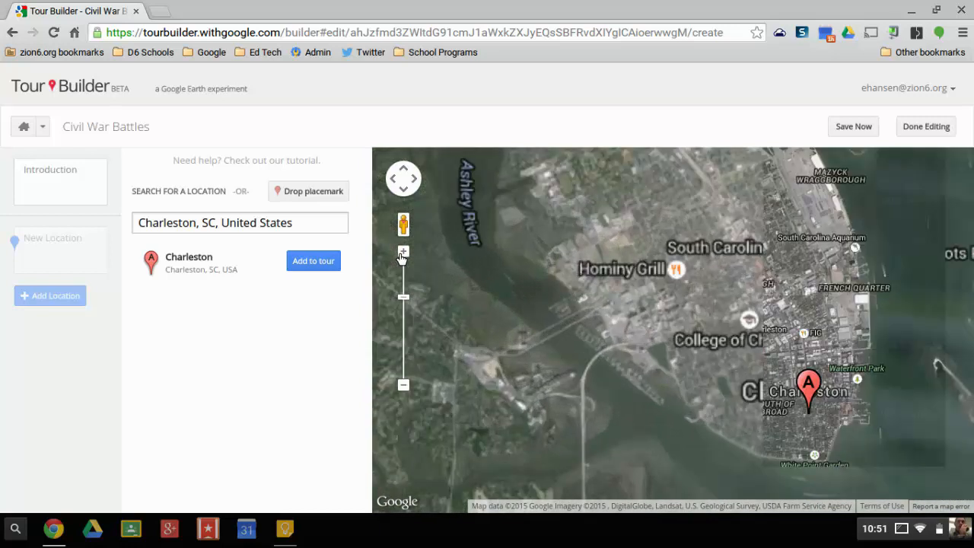
click(402, 254)
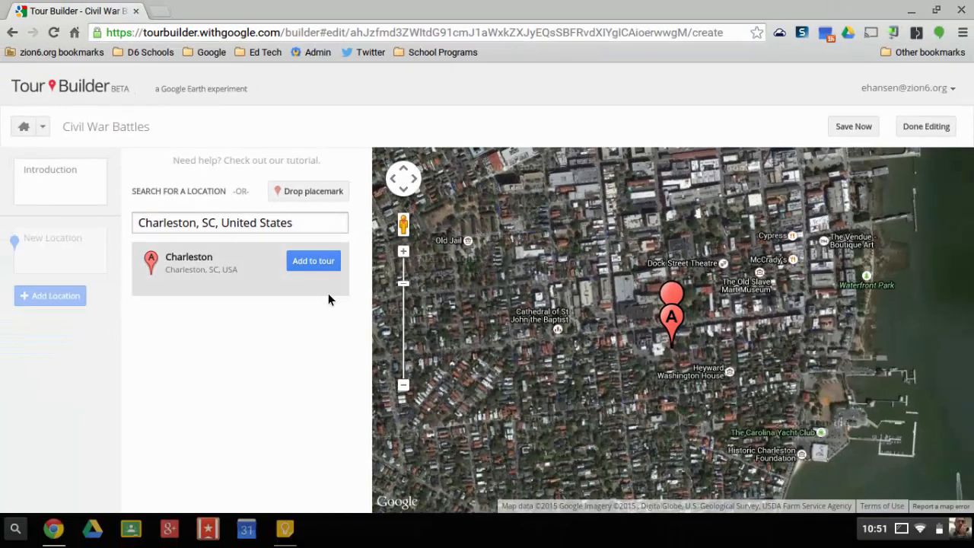
click(315, 264)
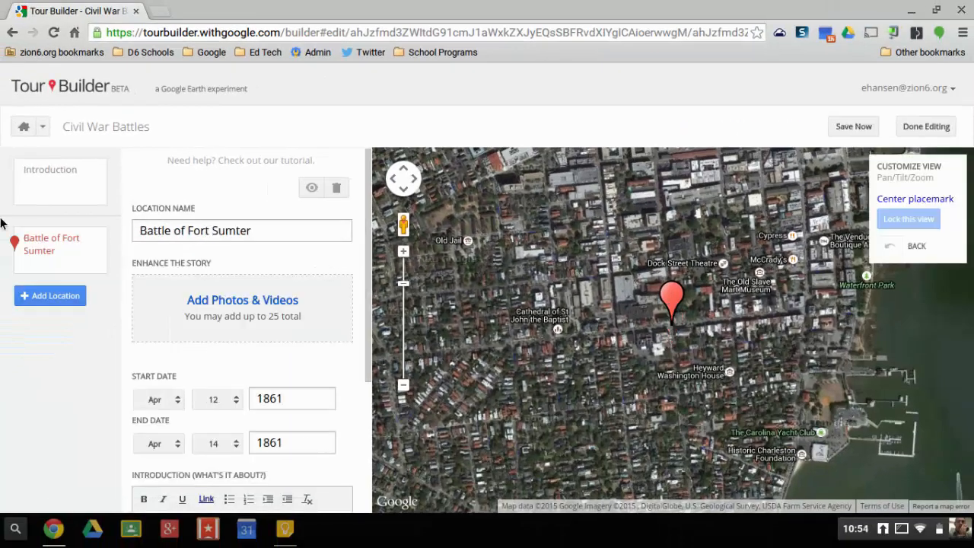
Step: Review the Battle of Fort Sumter location's name, start and end dates, introduction text and icon settings
click(194, 221)
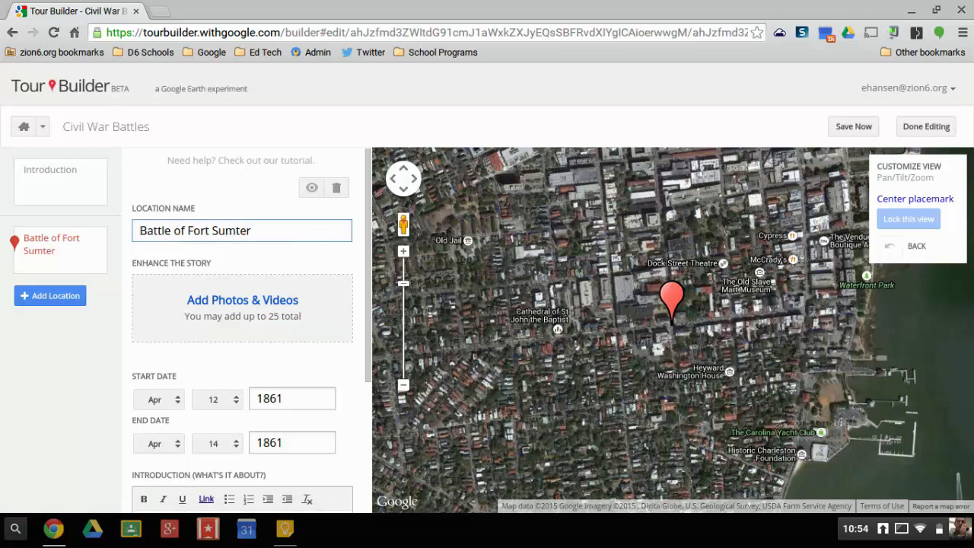
scroll(232, 307, down, 1)
scroll(232, 307, down, 1)
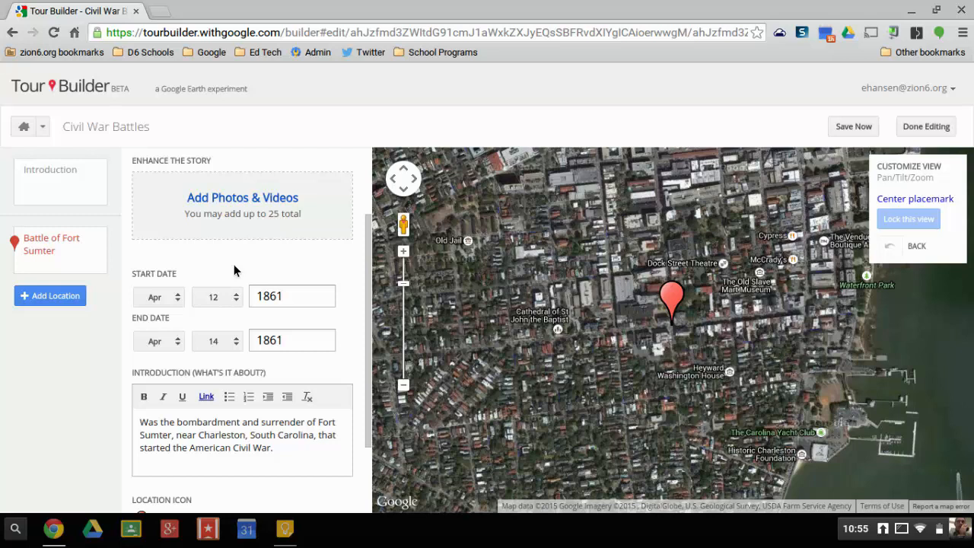
scroll(234, 265, down, 1)
click(223, 408)
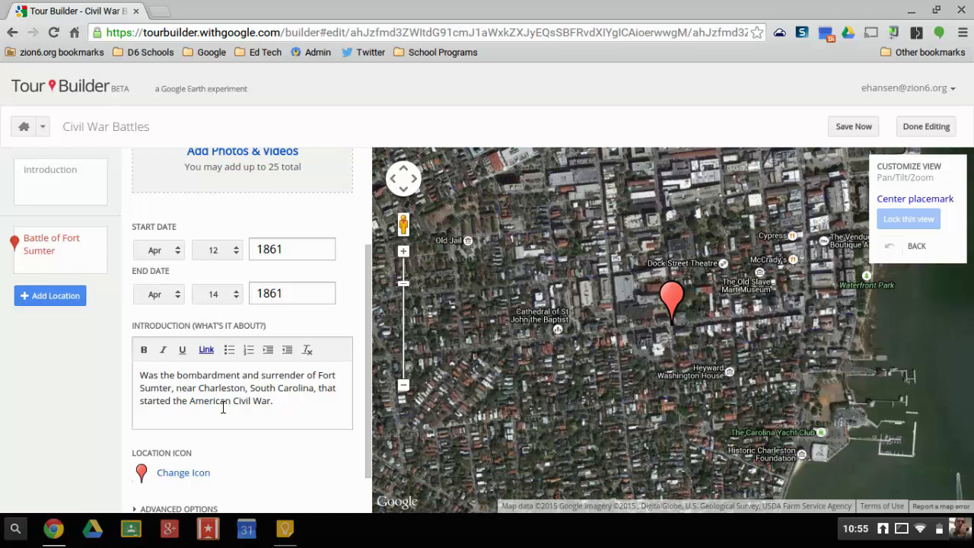
scroll(223, 406, down, 1)
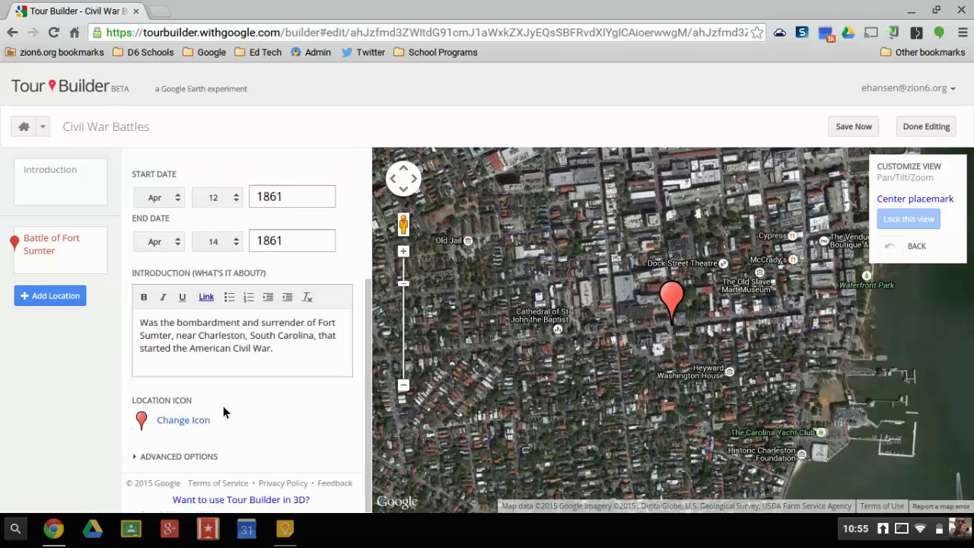
scroll(223, 406, up, 3)
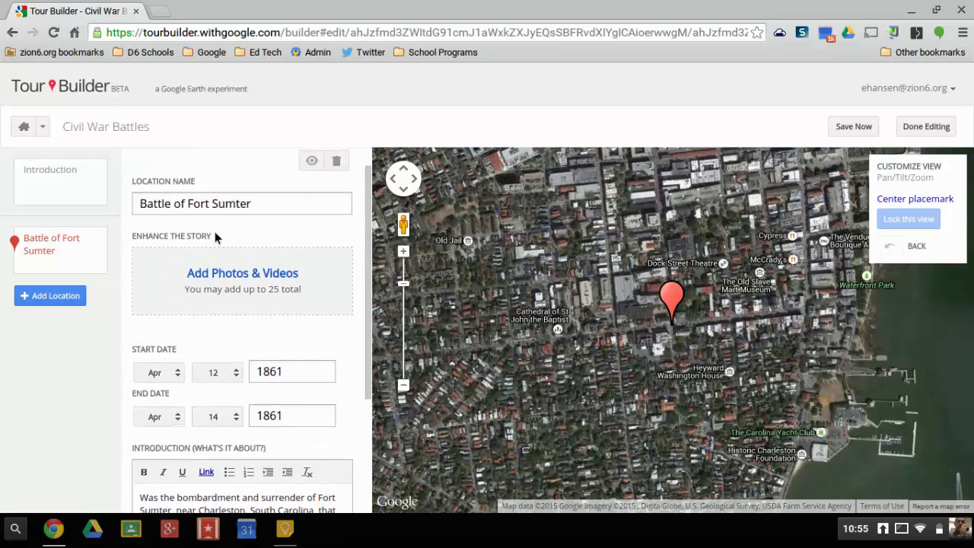
Step: Upload Sumter.jpg from Downloads and attach it as the photo for the Battle of Fort Sumter location
click(220, 273)
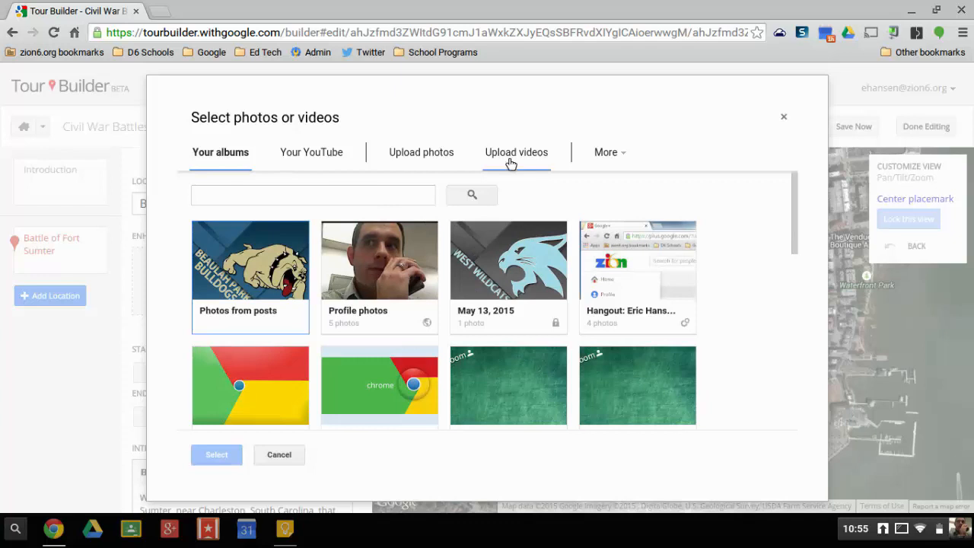
click(433, 161)
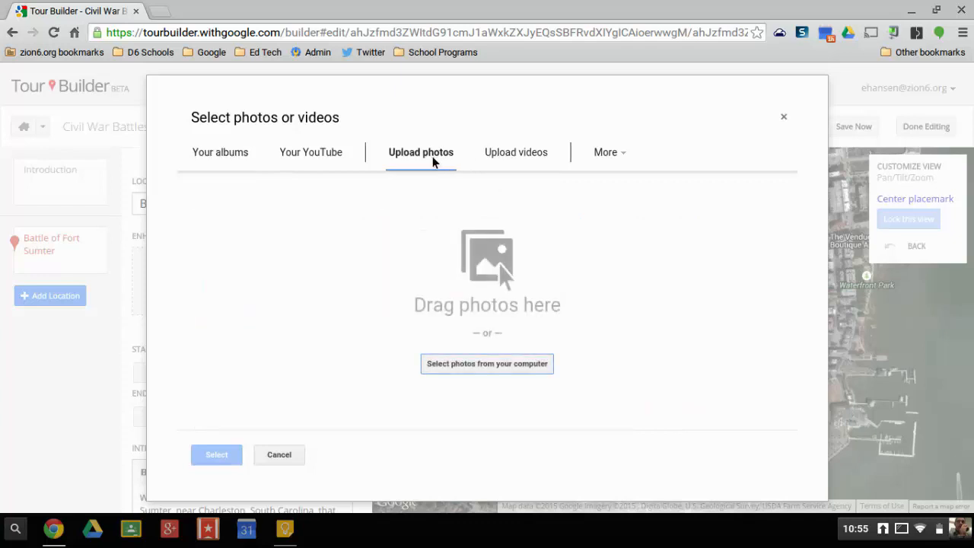
click(436, 365)
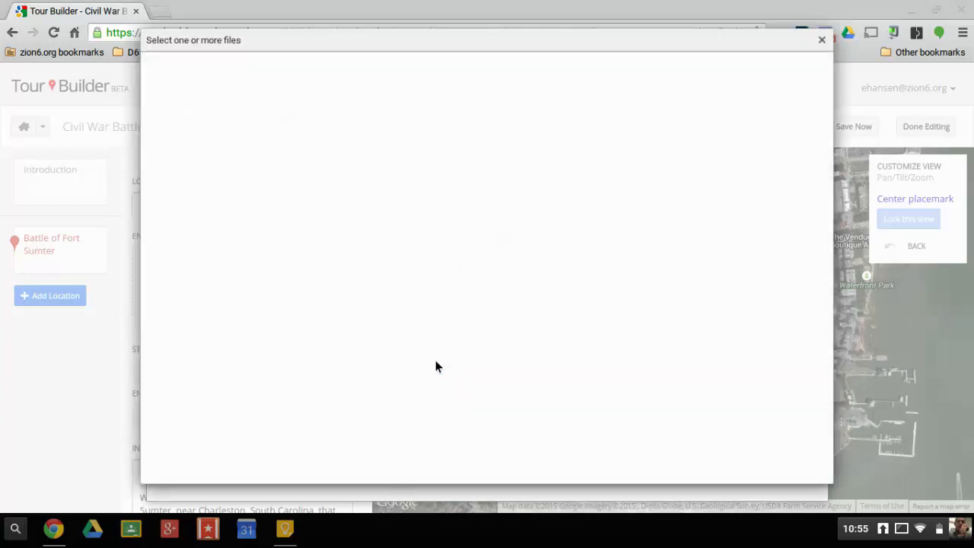
click(188, 250)
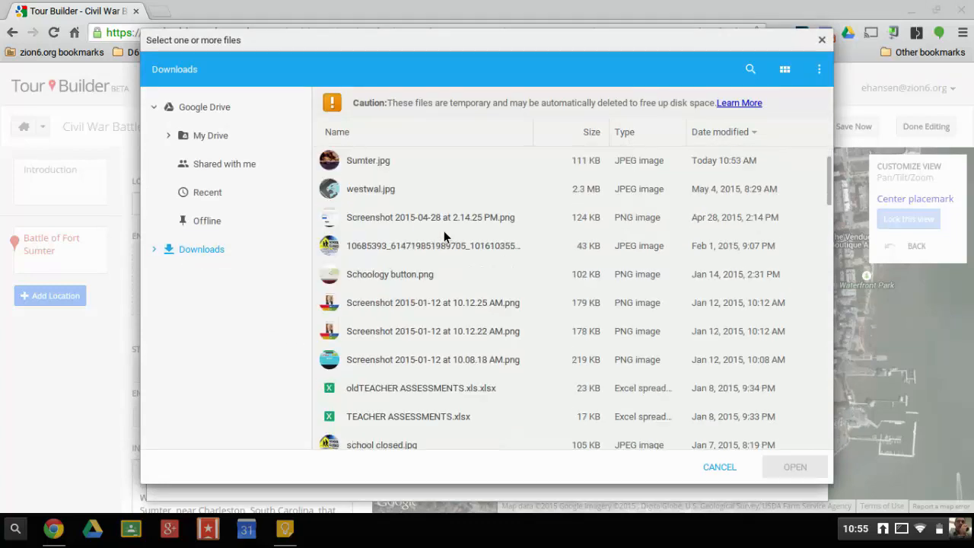
click(385, 213)
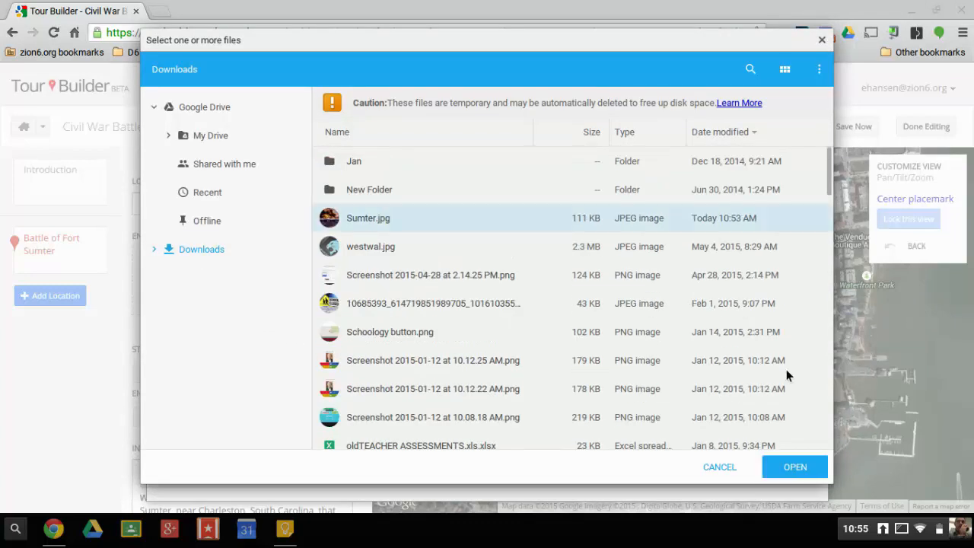
click(786, 476)
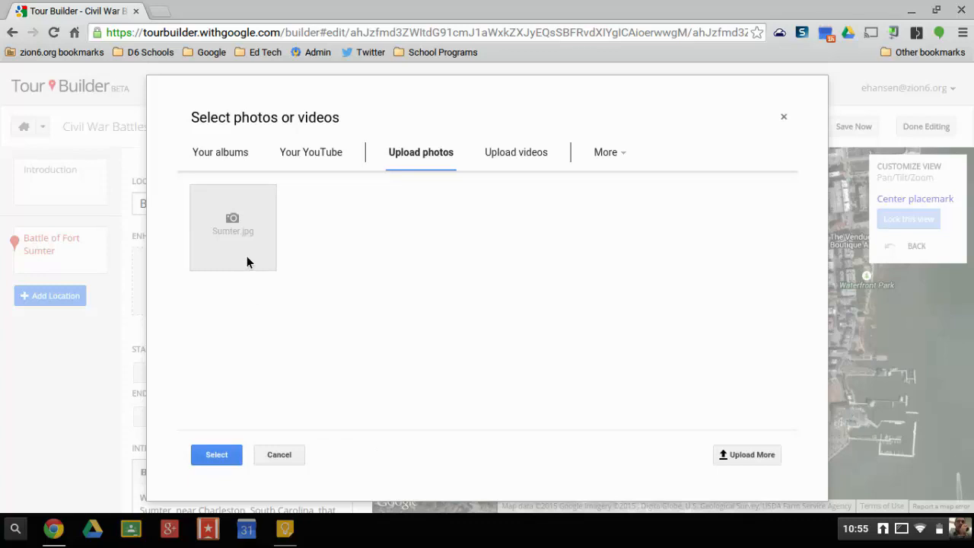
mouse_move(230, 236)
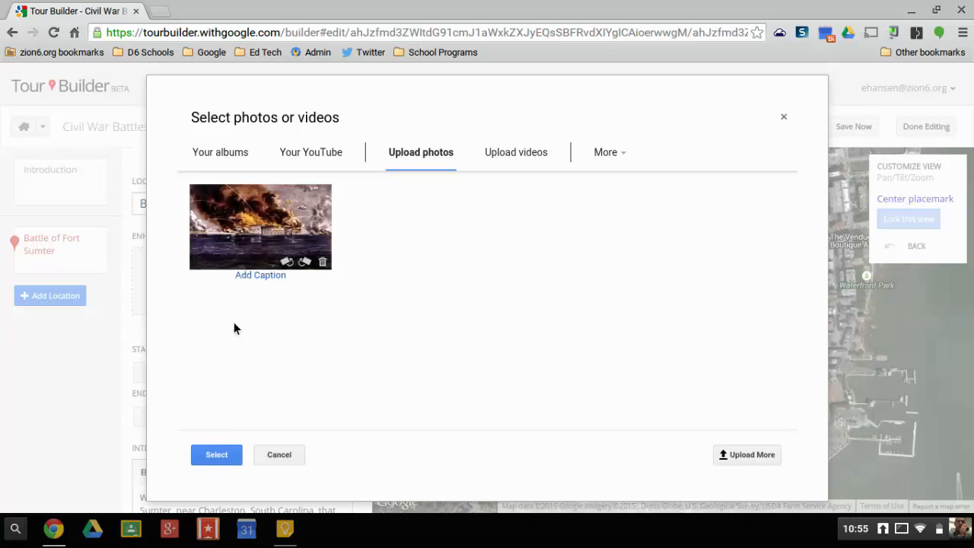
click(218, 453)
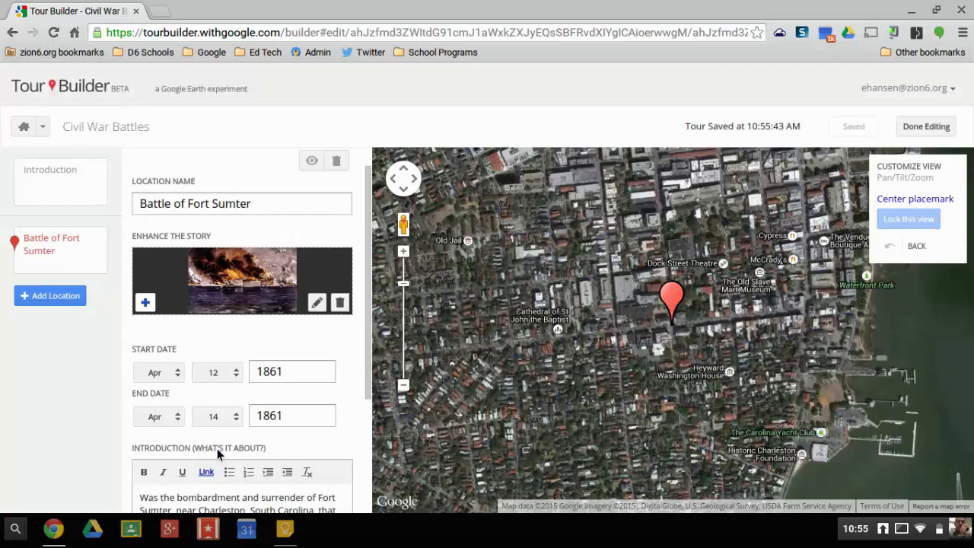
scroll(223, 341, down, 1)
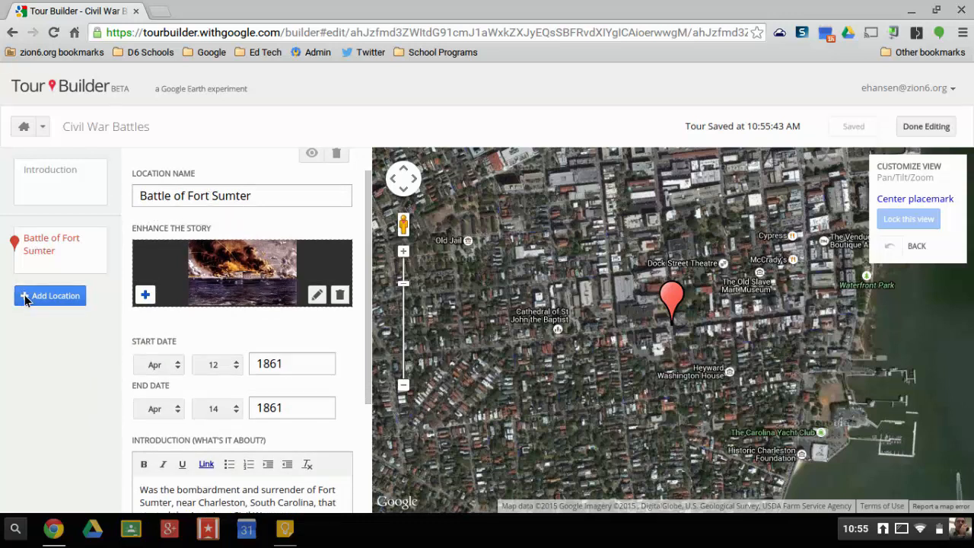
click(58, 296)
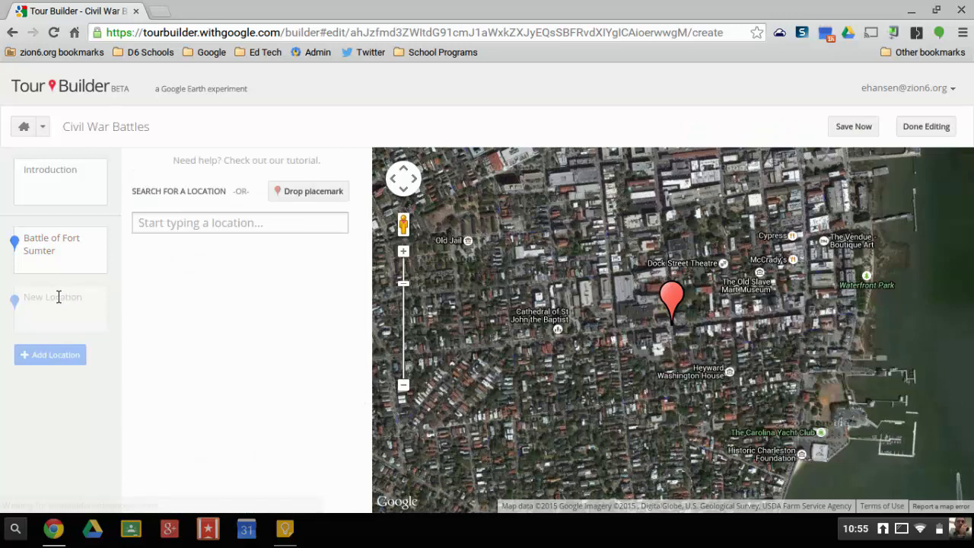
click(68, 269)
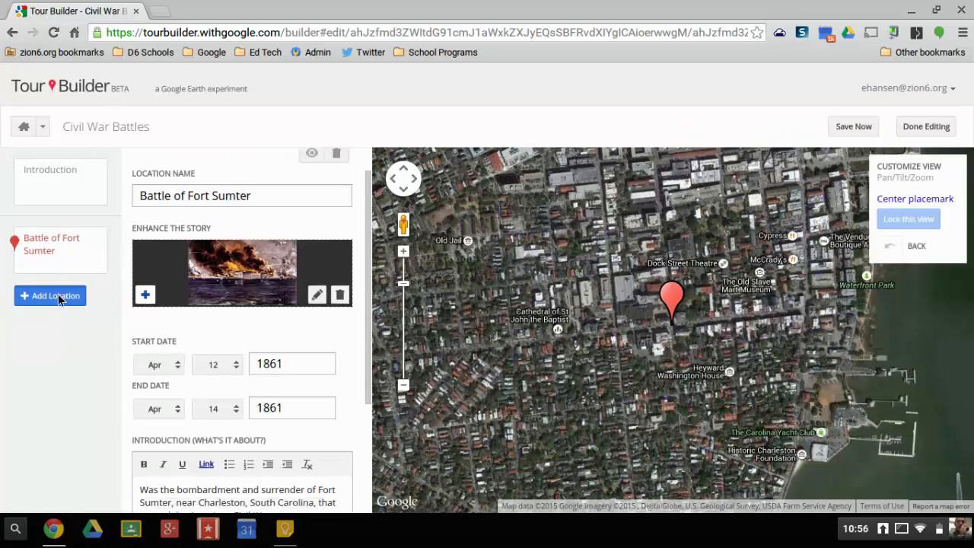
click(57, 294)
click(228, 219)
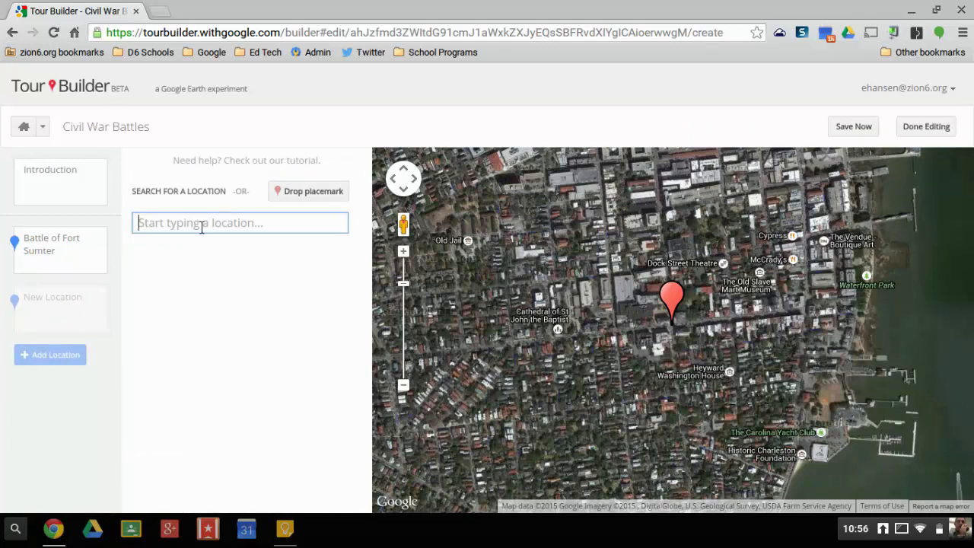
click(72, 271)
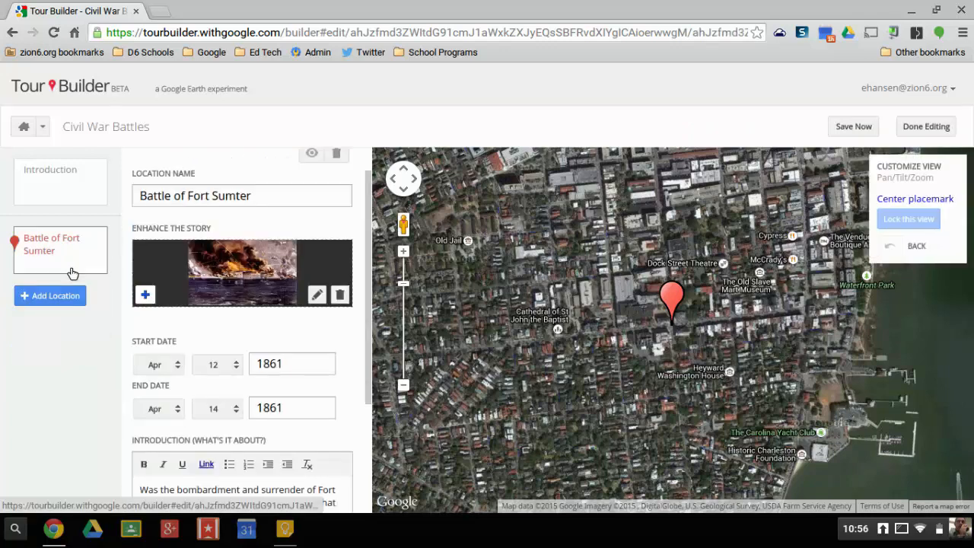
Step: Save the Civil War Battles tour and finish editing to preview it from the introduction to the Battle of Fort Sumter
click(851, 127)
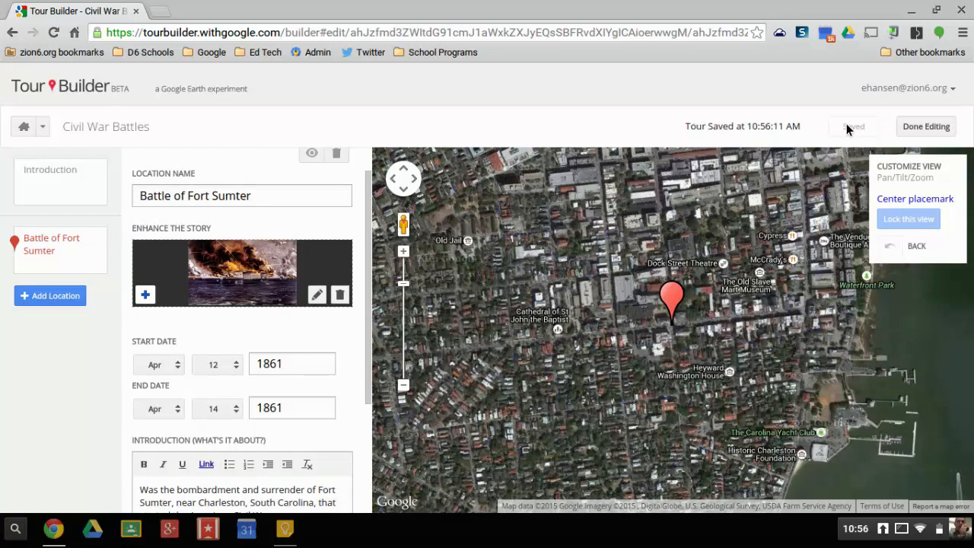
click(897, 131)
click(270, 462)
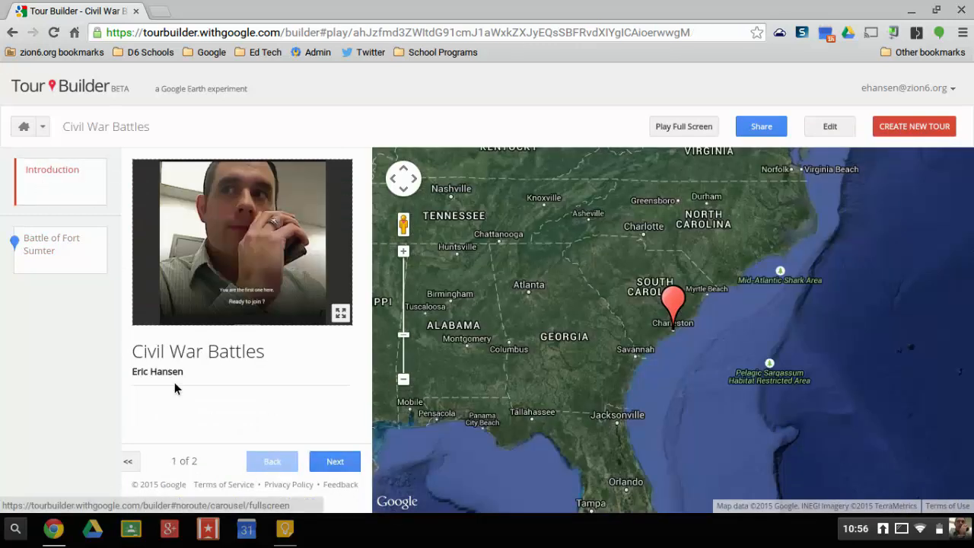
click(329, 463)
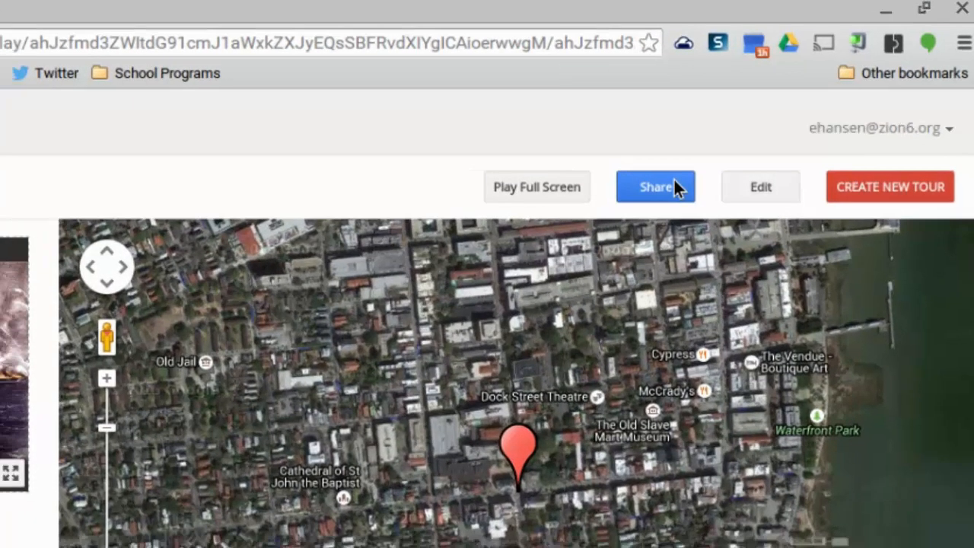
Step: Open the tour's sharing settings and look over the people invitation field and the link to share
click(663, 195)
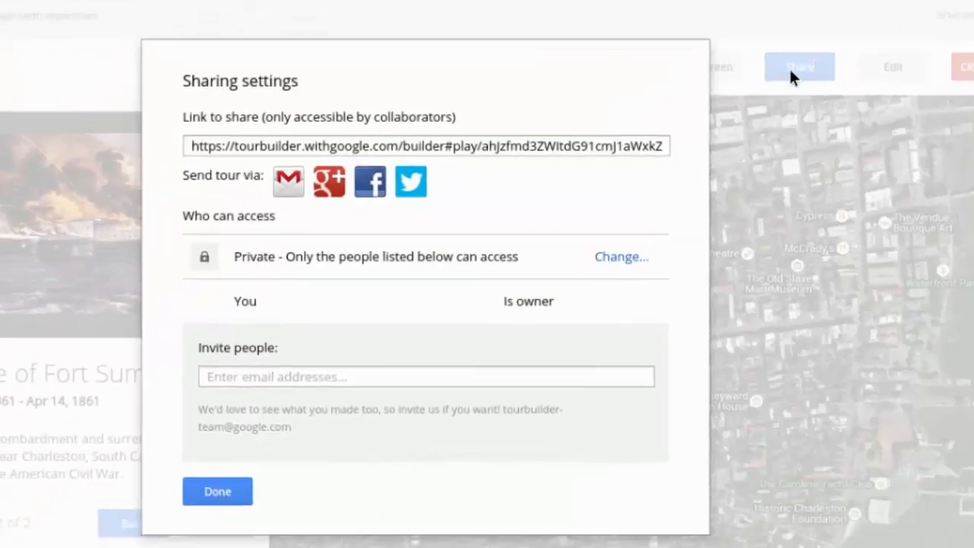
click(364, 385)
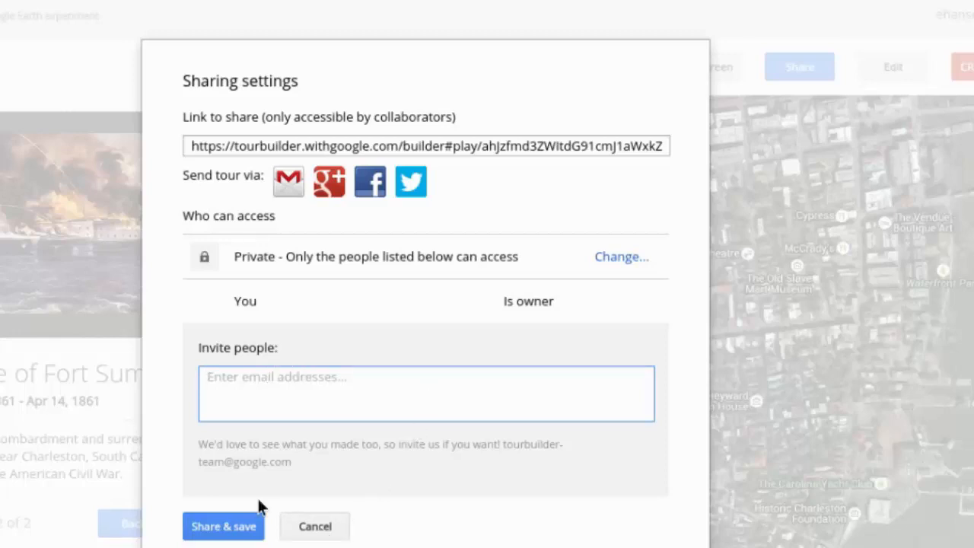
click(335, 527)
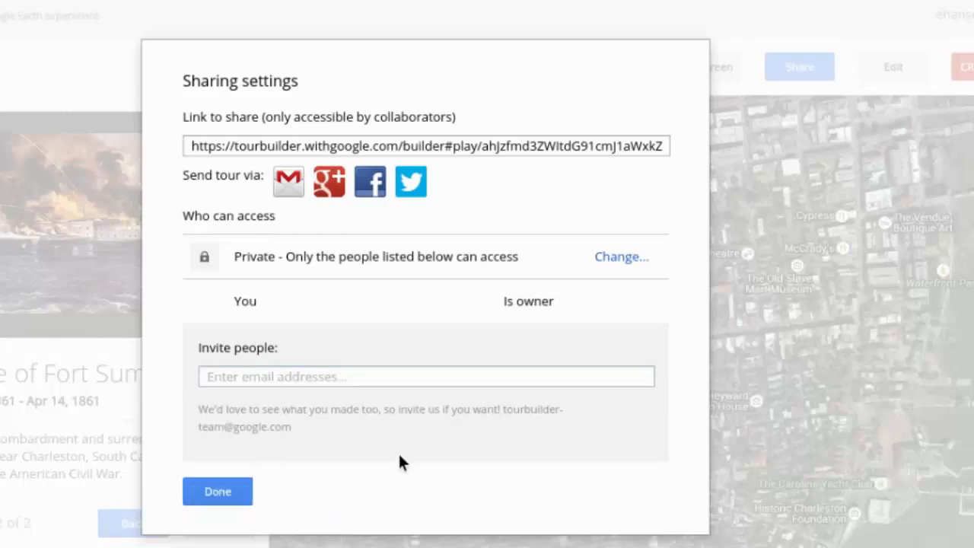
click(370, 149)
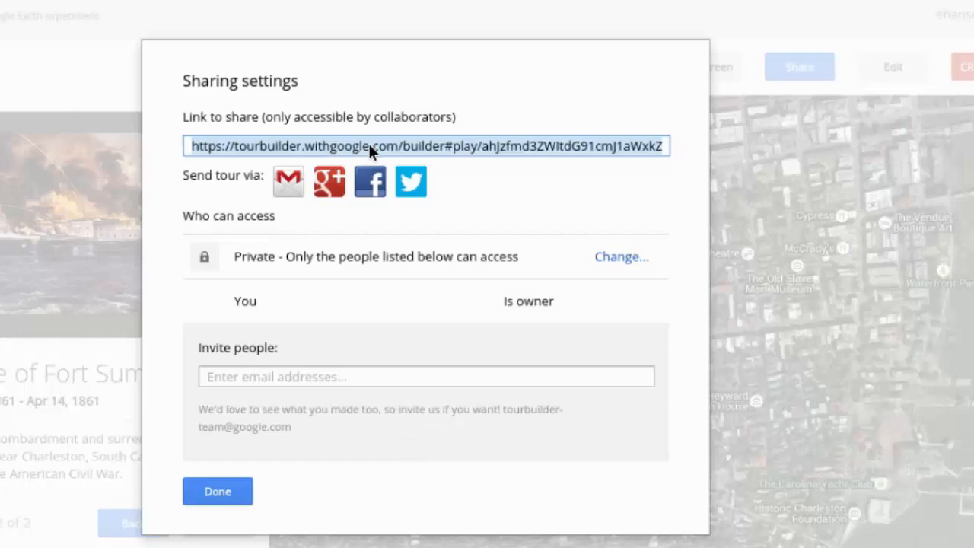
Step: Set the tour's visibility to Anyone who has the link, select the share link, and close the sharing settings
click(618, 262)
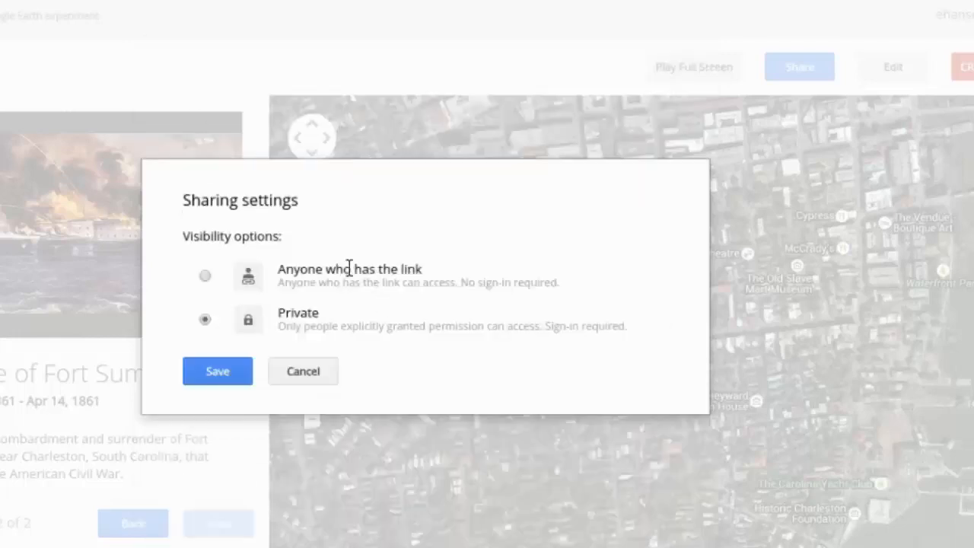
click(205, 276)
click(212, 373)
click(437, 144)
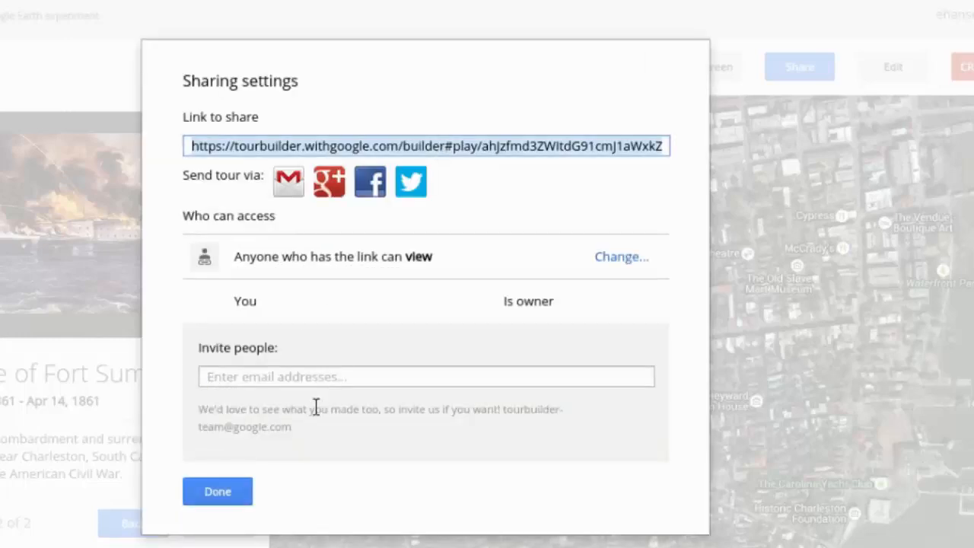
click(206, 497)
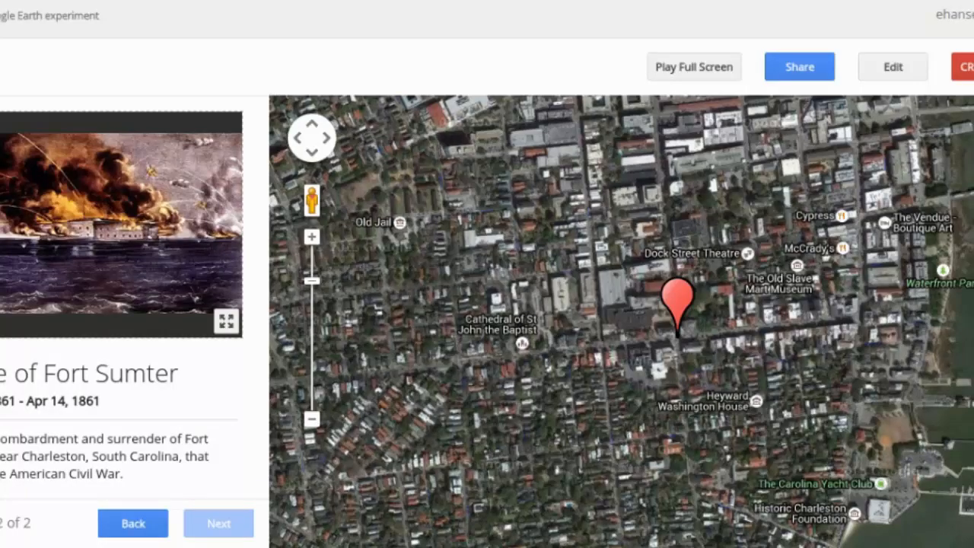
key(alt+shift+s)
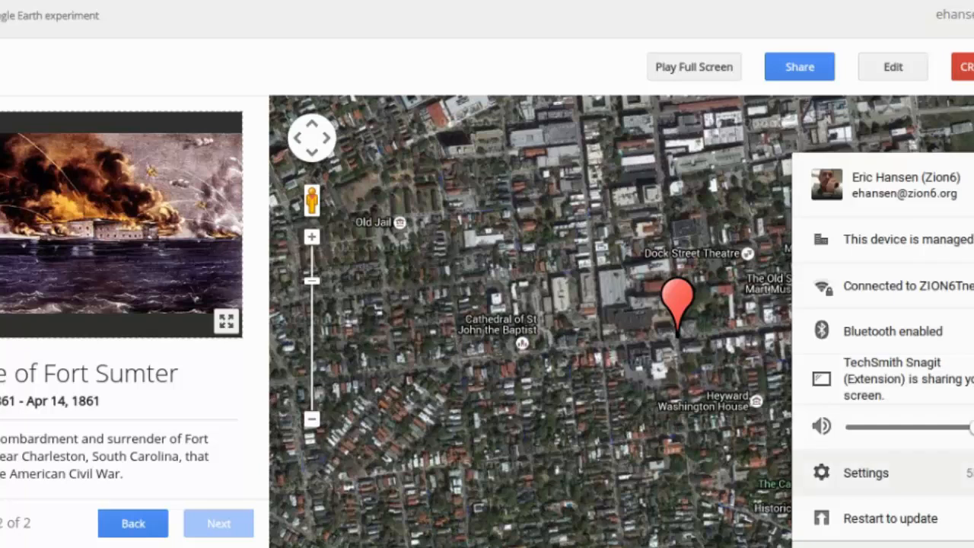